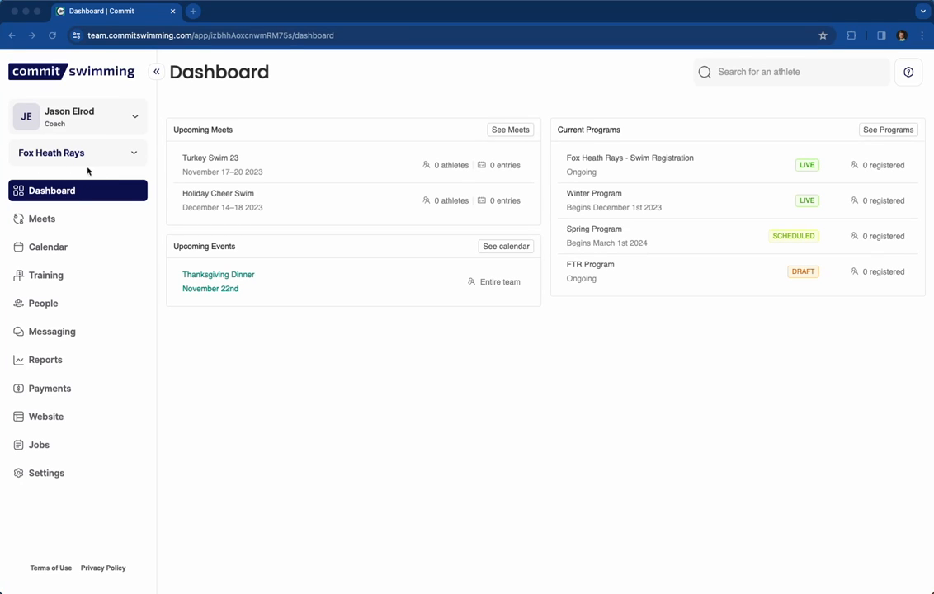
Keep Fox Heath Rays as the team and show its staff list under People.
{"action": "left_click", "coordinate": [130, 153]}
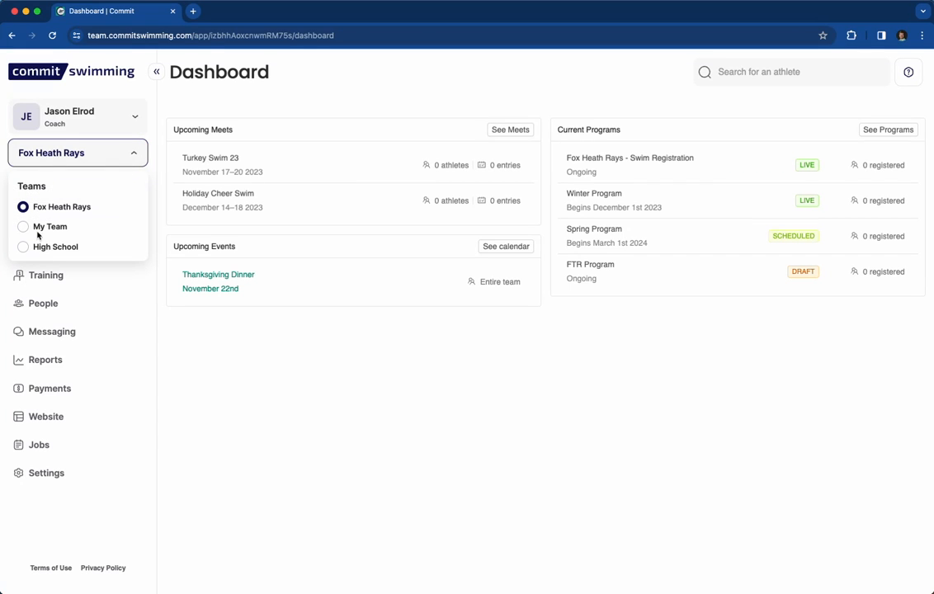
{"action": "left_click", "coordinate": [47, 206]}
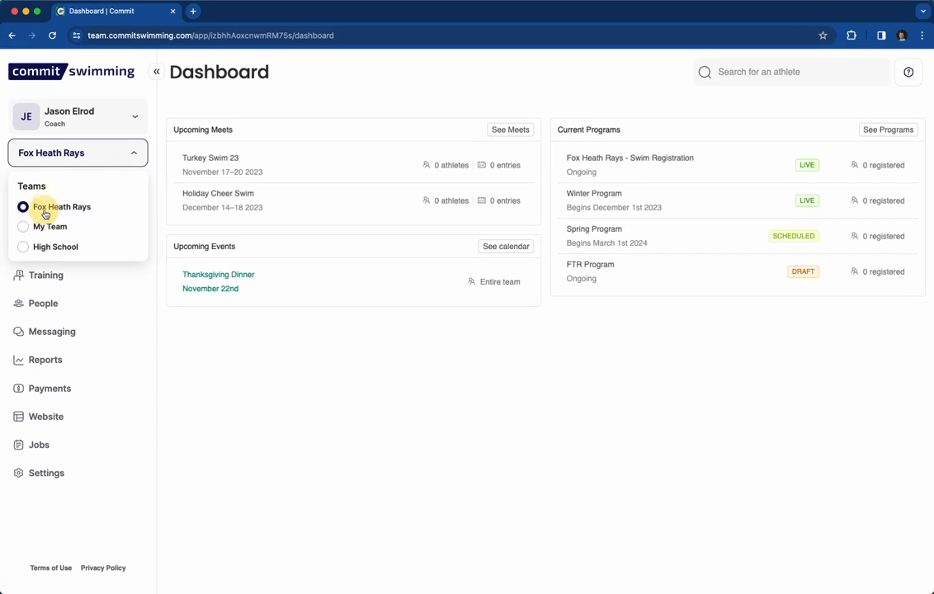
{"action": "left_click", "coordinate": [44, 159]}
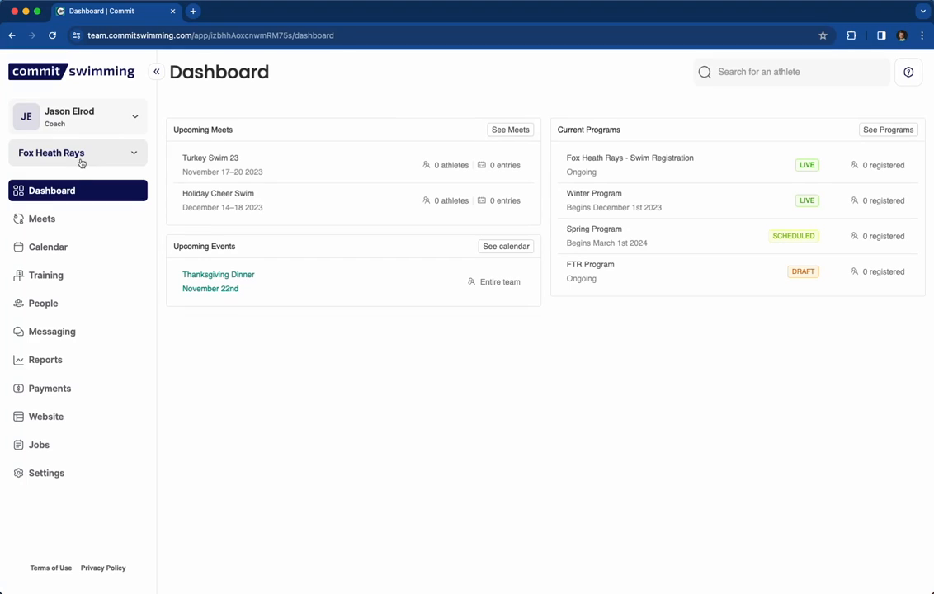
{"action": "left_click", "coordinate": [47, 304]}
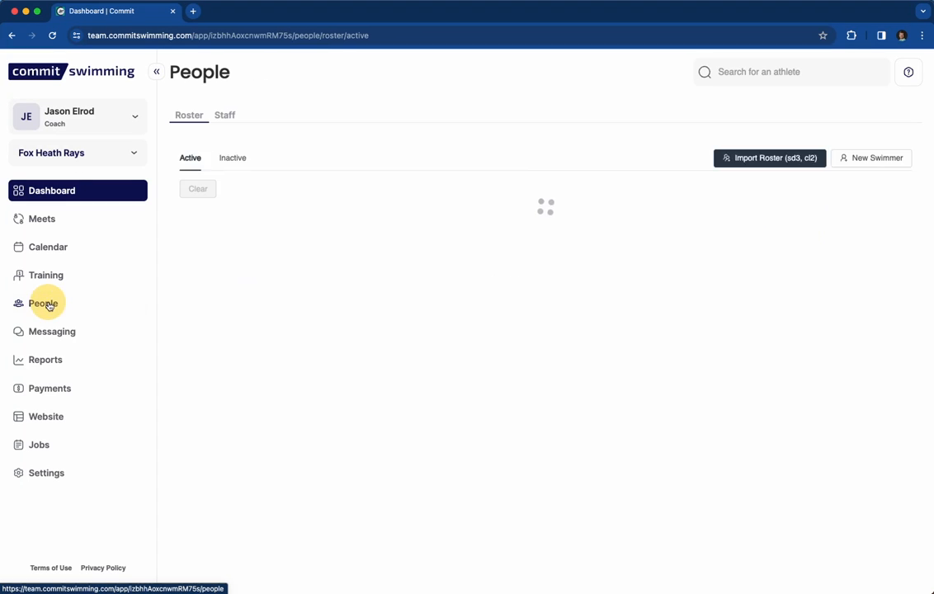
{"action": "left_click", "coordinate": [226, 115]}
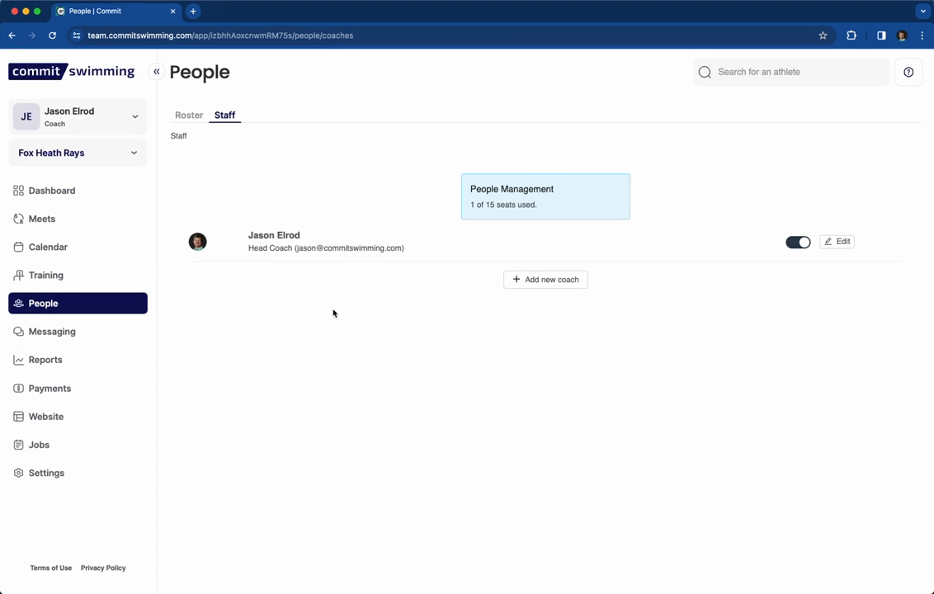
Start a new coach with their first name, last name and e-mail, titled 'Assistant Coach'.
{"action": "left_click", "coordinate": [558, 280]}
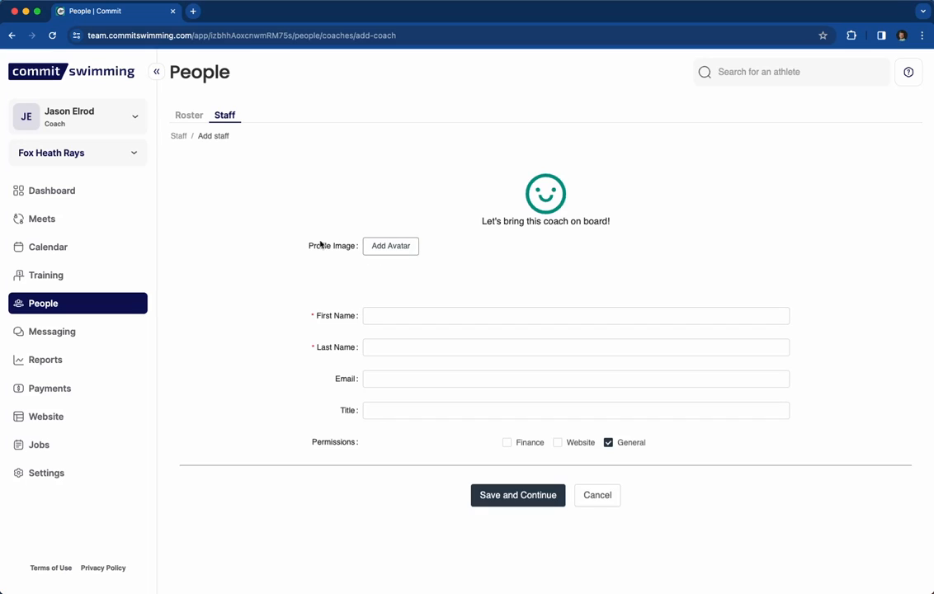
{"action": "left_click", "coordinate": [385, 316]}
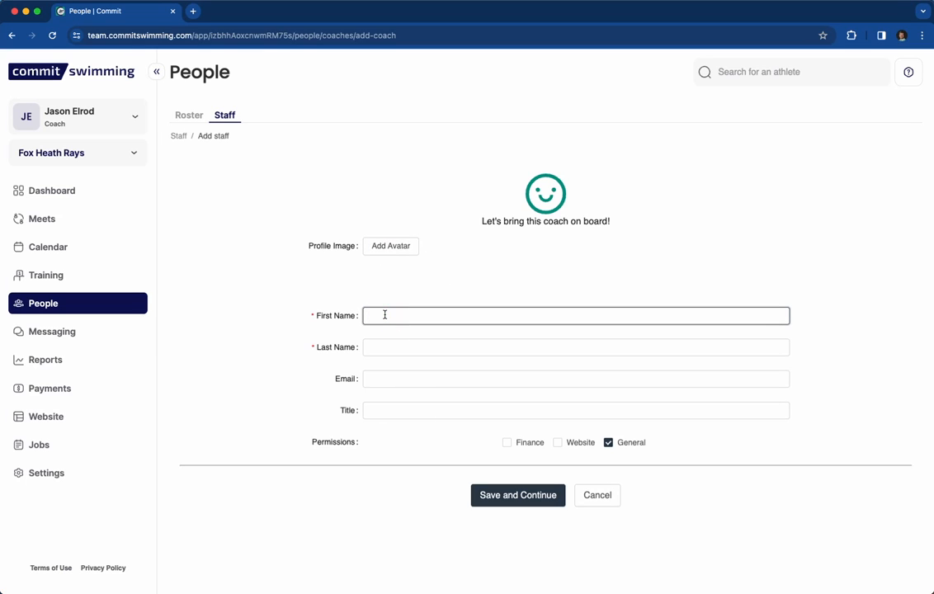
{"action": "key", "text": "Tab"}
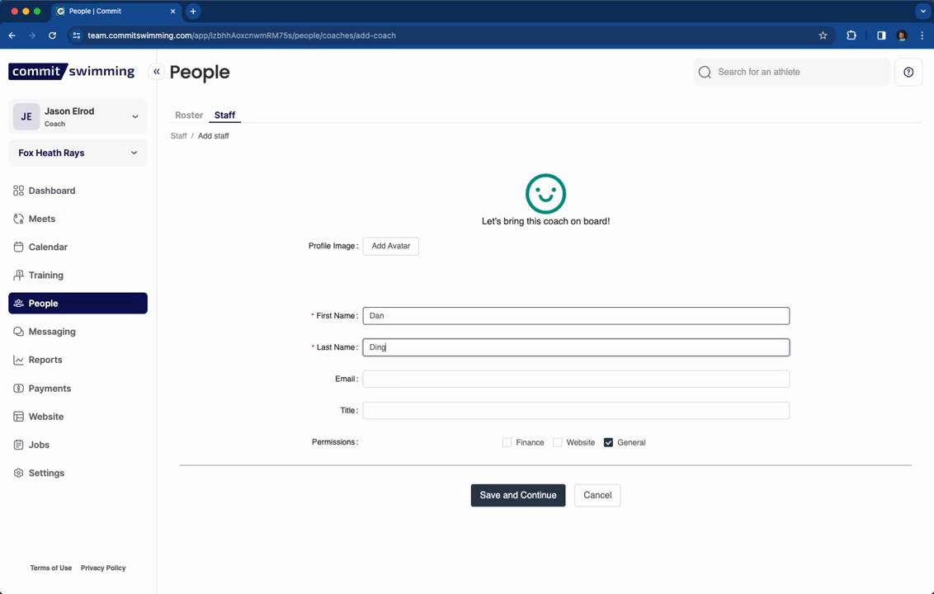
{"action": "key", "text": "Tab"}
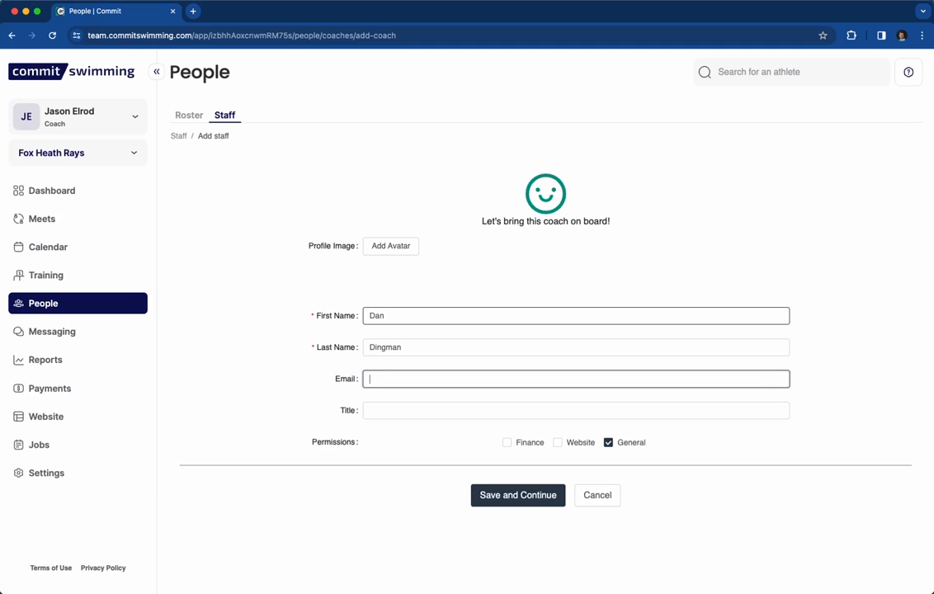
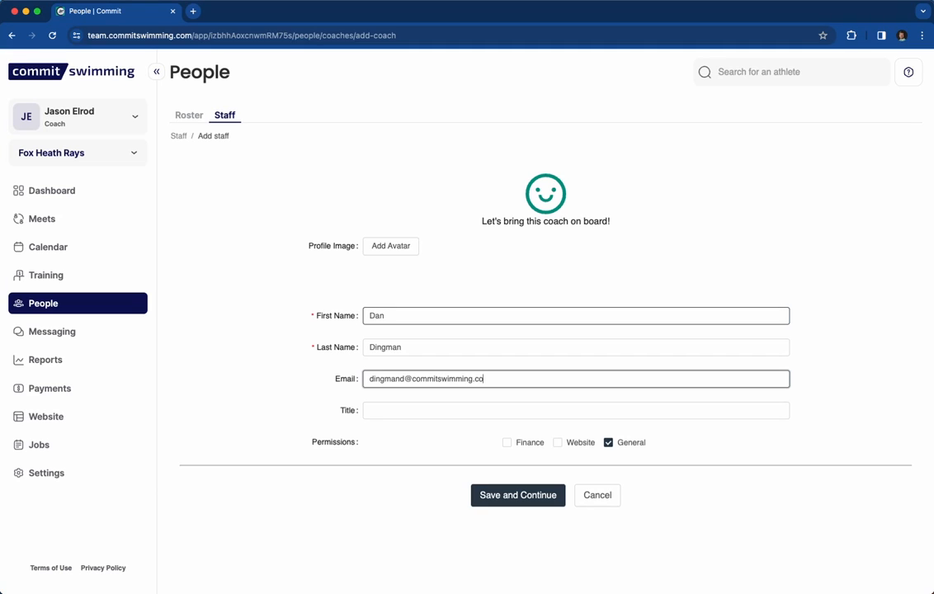
{"action": "key", "text": "Tab"}
{"action": "type", "text": "As"}
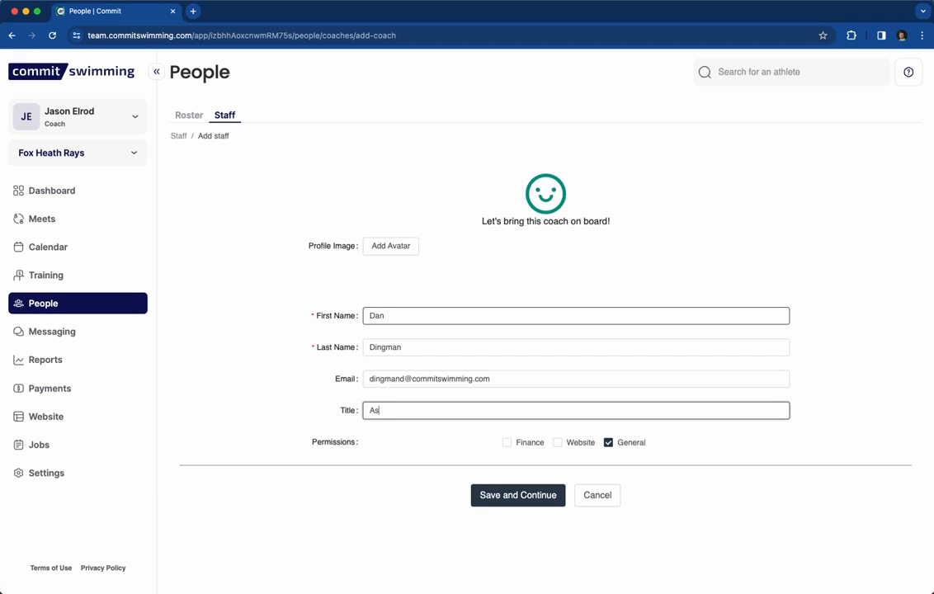
{"action": "type", "text": "sistant Coach"}
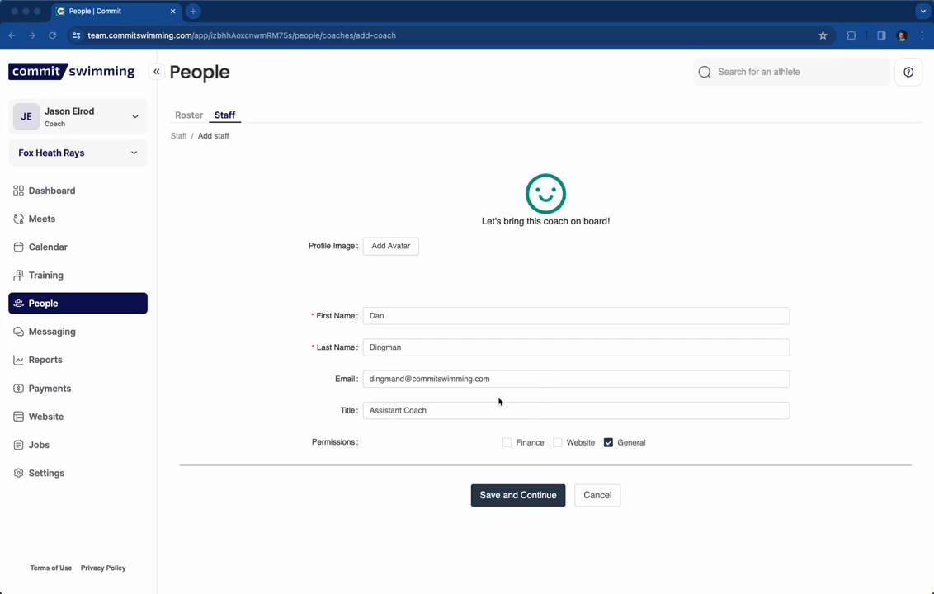
Grant the assistant coach Finance and Website permissions and save the entry.
{"action": "left_click", "coordinate": [508, 443]}
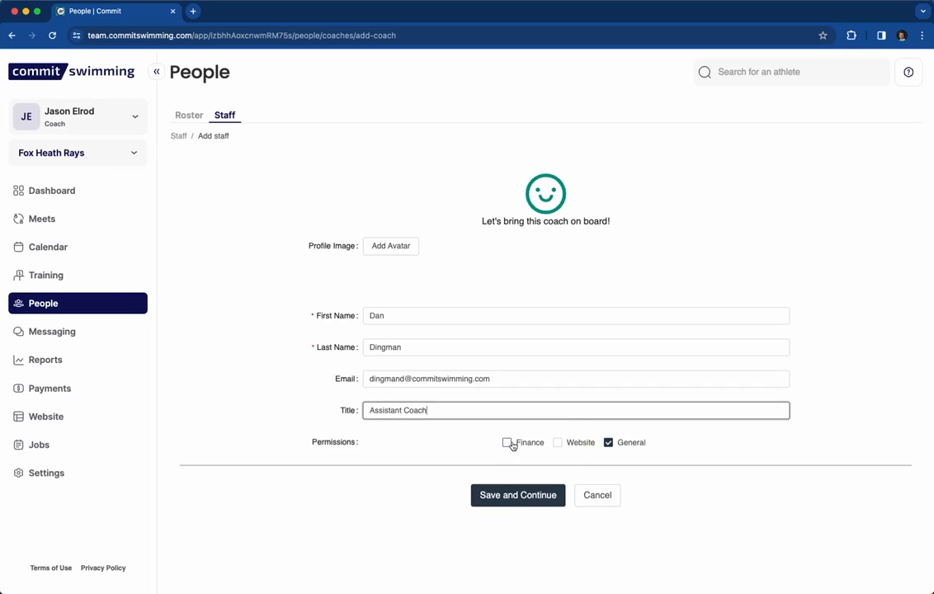
{"action": "left_click", "coordinate": [569, 447]}
{"action": "left_click", "coordinate": [496, 500]}
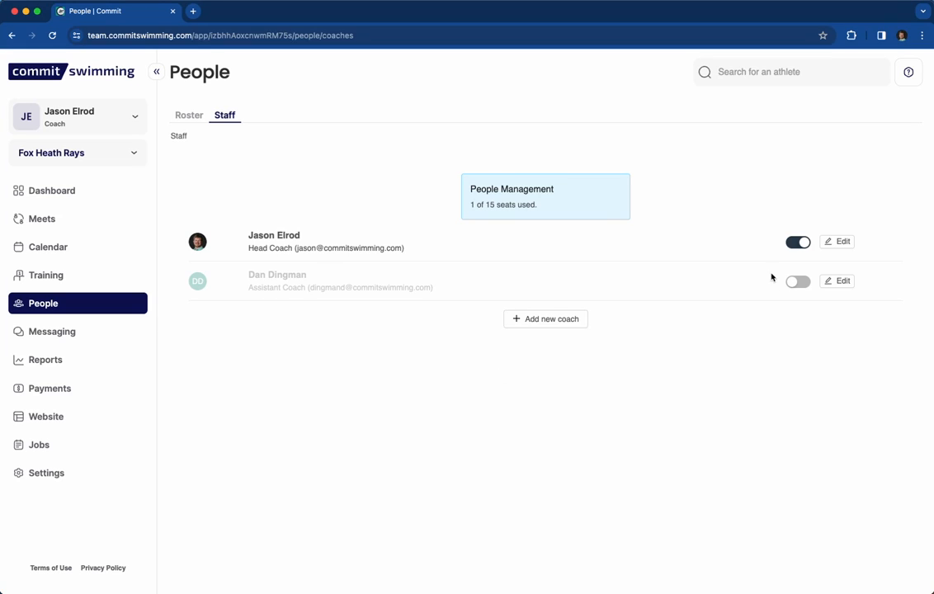
Add and save a second coach titled 'Coach - Age Group' with the coach's name and e-mail.
{"action": "left_click", "coordinate": [551, 319]}
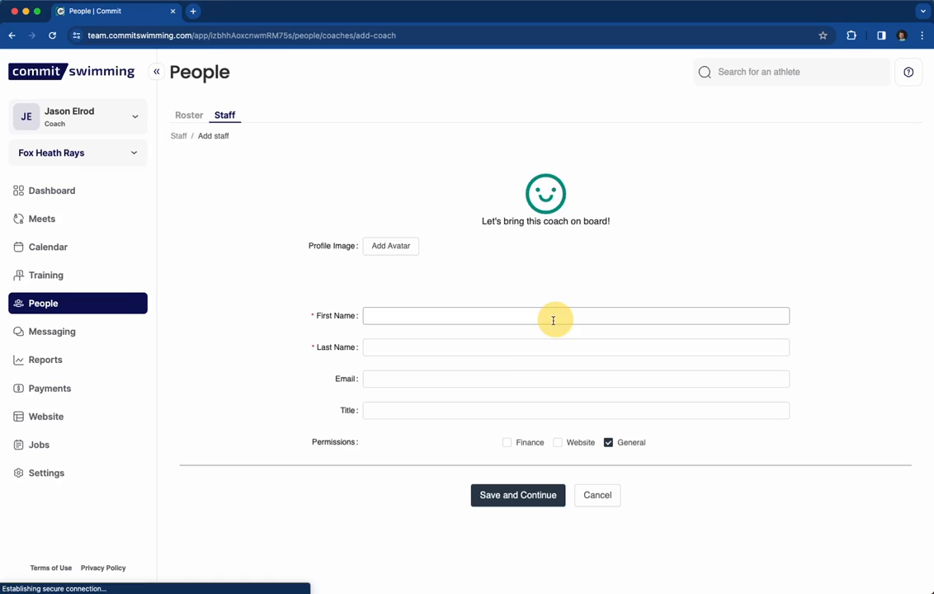
{"action": "left_click", "coordinate": [419, 318]}
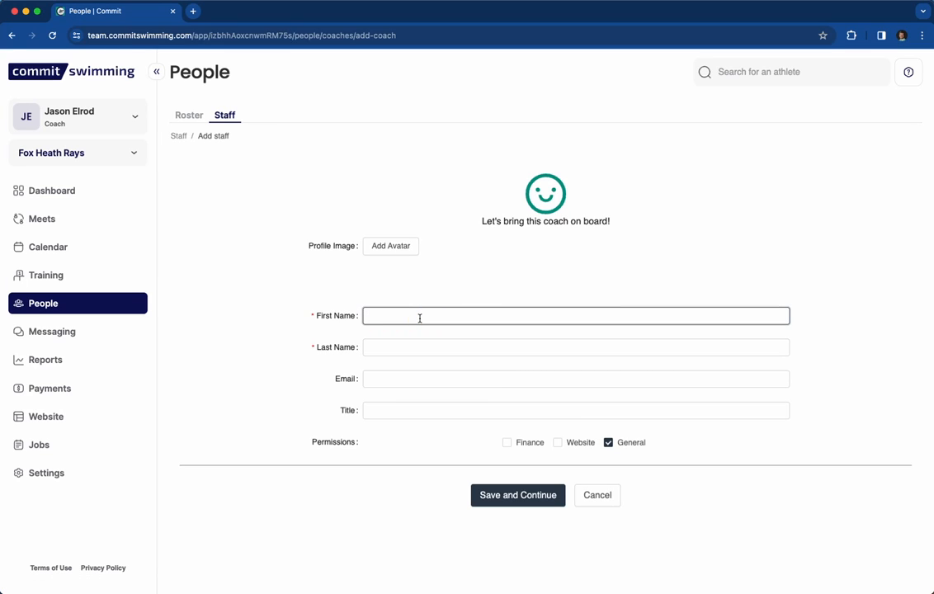
{"action": "key", "text": "Tab"}
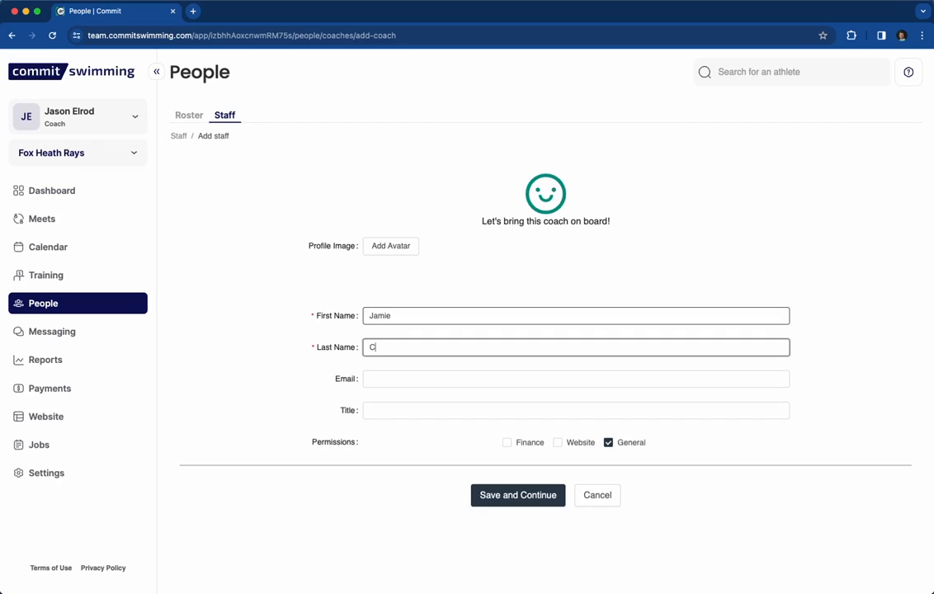
{"action": "key", "text": "Tab"}
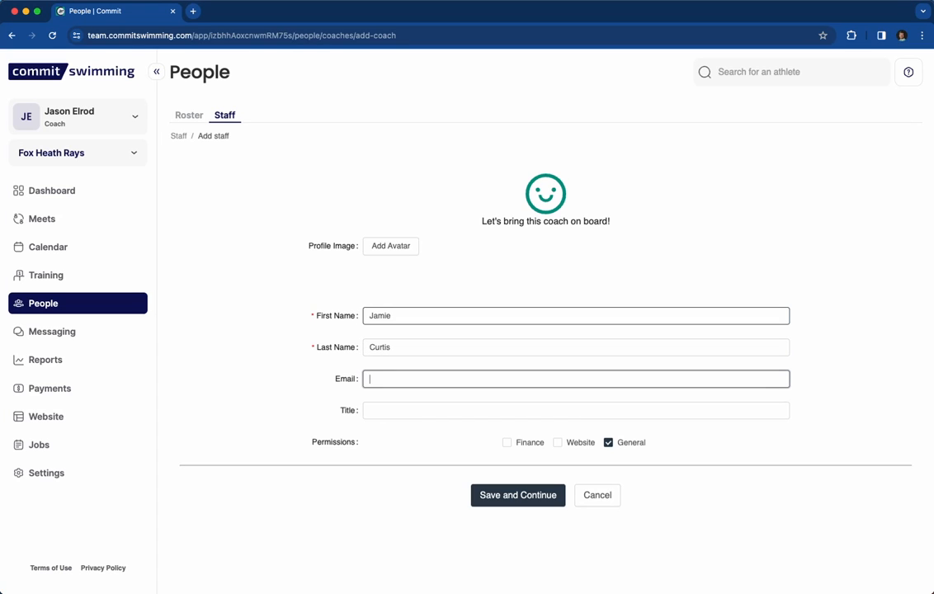
{"action": "left_click", "coordinate": [398, 409]}
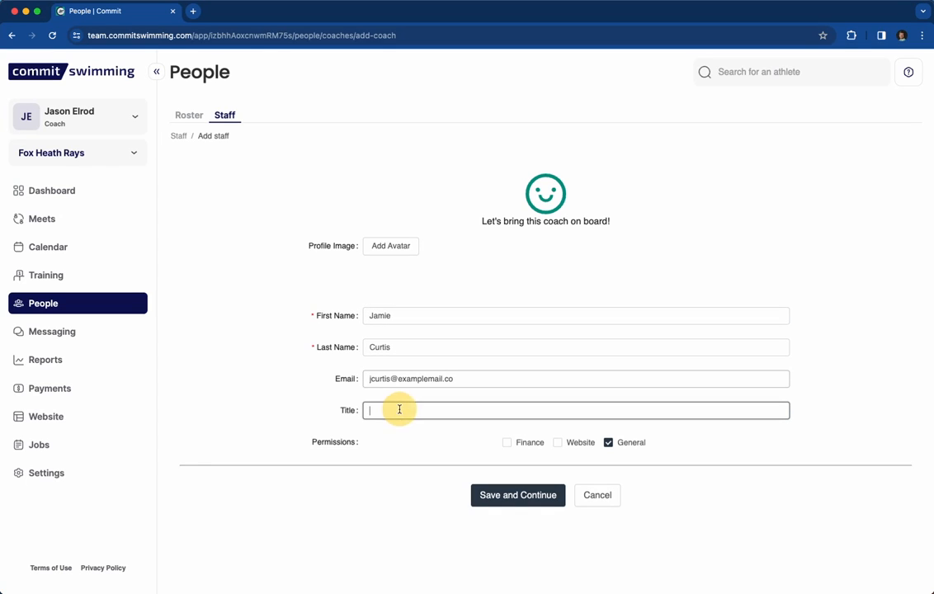
{"action": "type", "text": "Coach"}
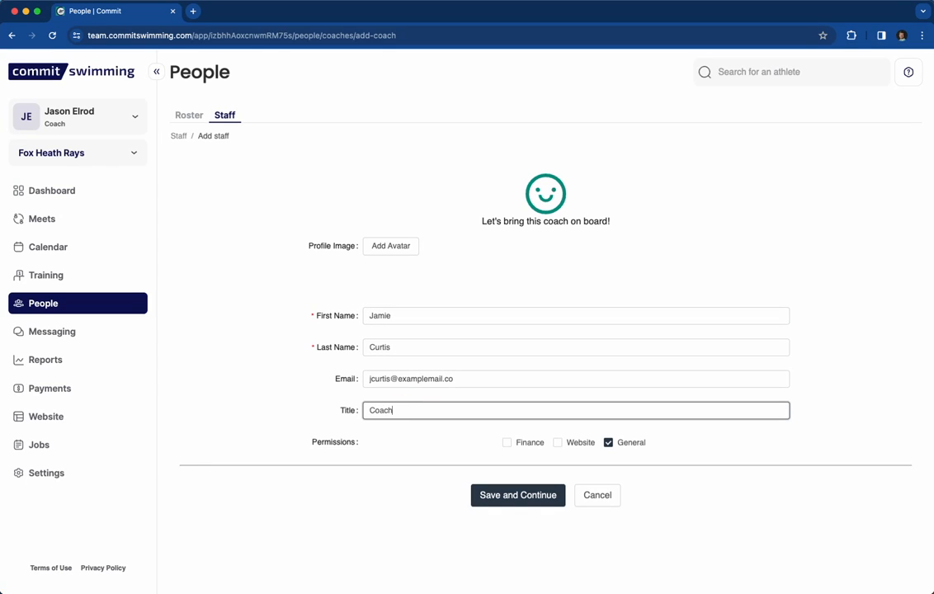
{"action": "type", "text": " - Age Group"}
{"action": "left_click", "coordinate": [540, 495]}
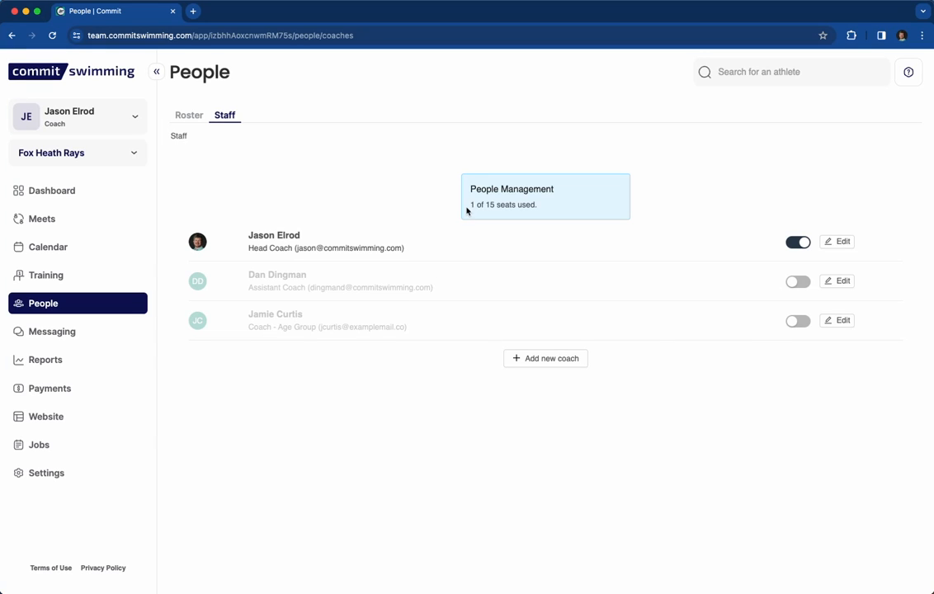
Activate the assistant and age-group coaches' staff seats, using 3 of 15 seats.
{"action": "mouse_move", "coordinate": [467, 211]}
{"action": "left_mouse_down"}
{"action": "mouse_move", "coordinate": [557, 195]}
{"action": "mouse_move", "coordinate": [467, 196]}
{"action": "left_mouse_up"}
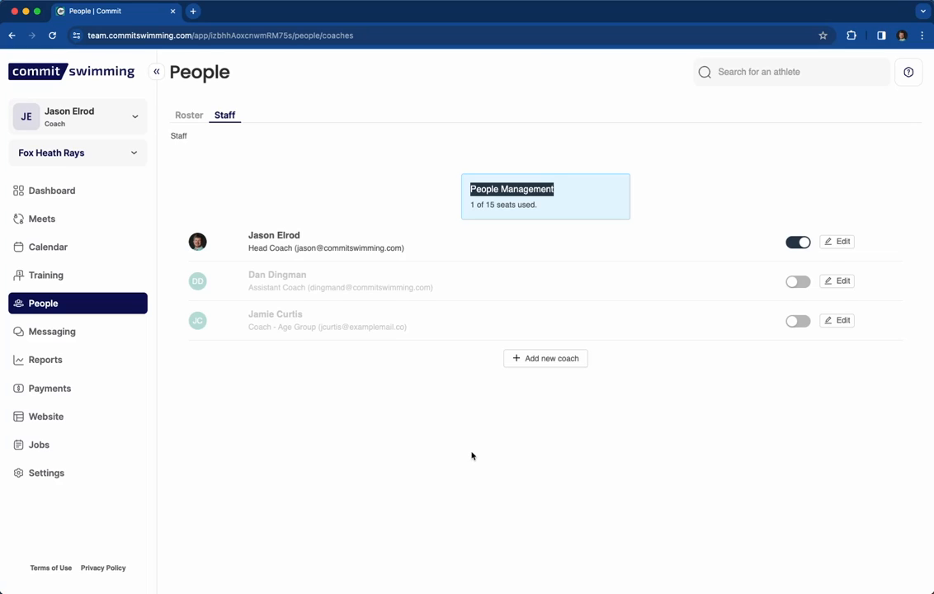
{"action": "left_click", "coordinate": [528, 203]}
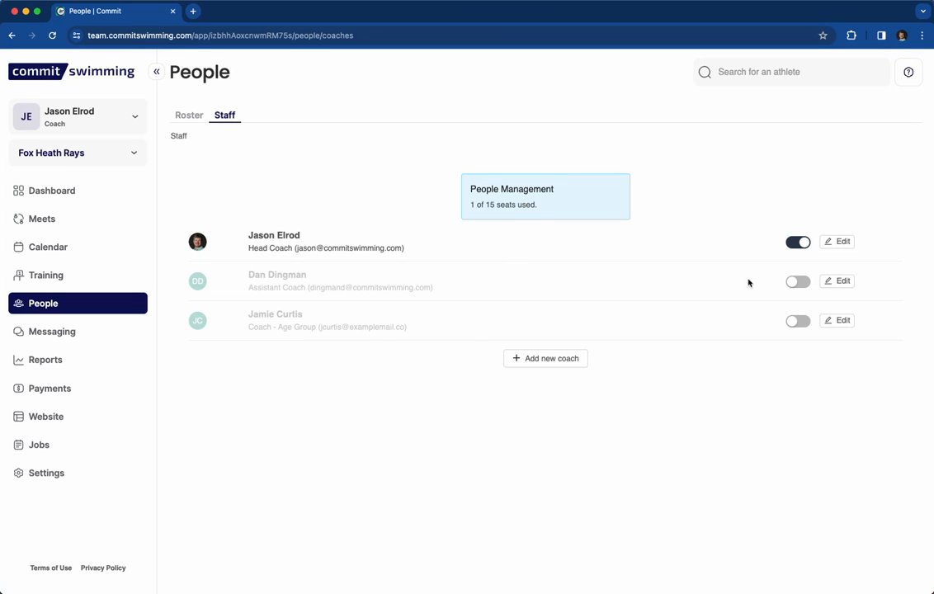
{"action": "left_click", "coordinate": [798, 282]}
{"action": "left_click", "coordinate": [800, 321]}
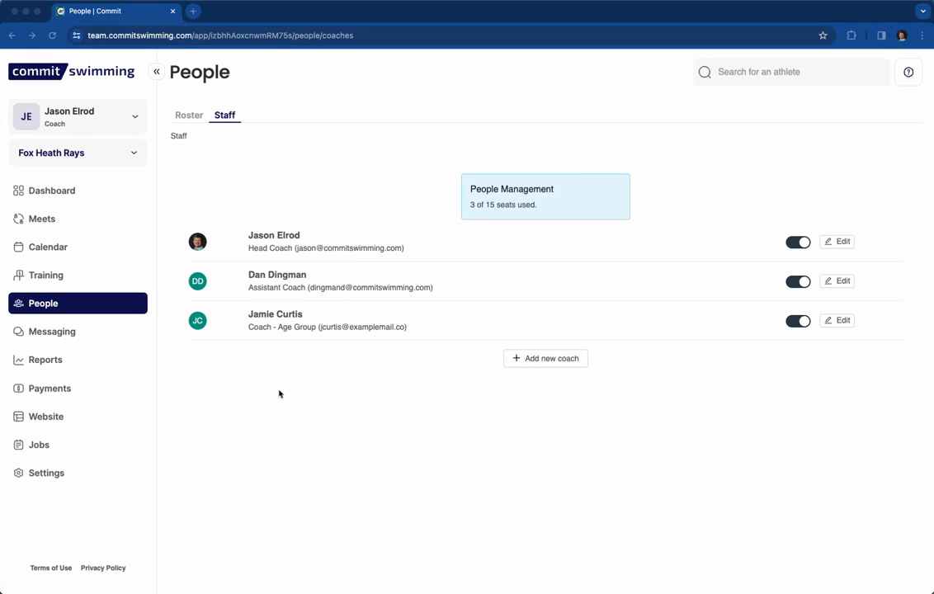
Show the Training groups overview listing Silver Squad, Fox Heath Rays and Mayhem Marlins.
{"action": "left_click", "coordinate": [39, 276]}
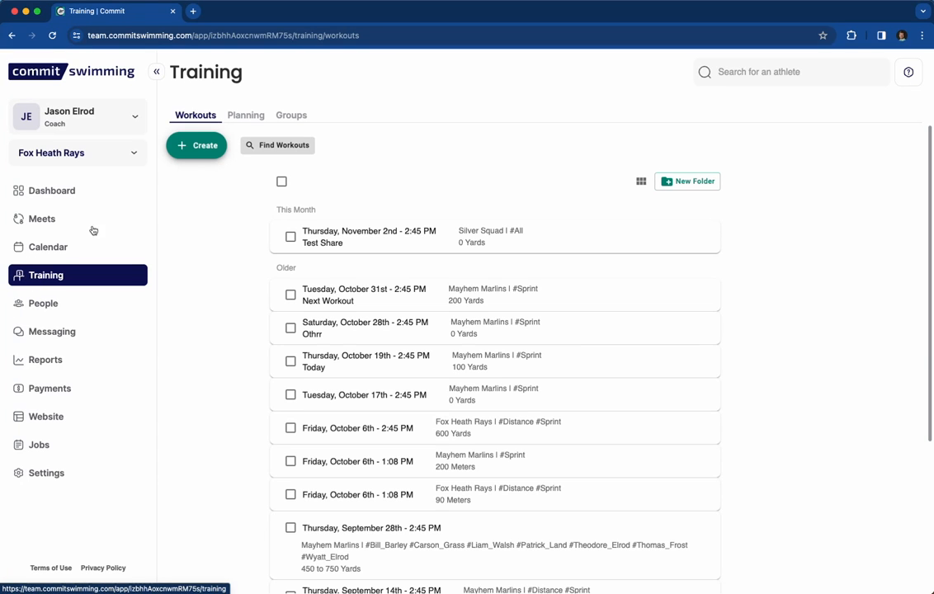
{"action": "left_click", "coordinate": [282, 119]}
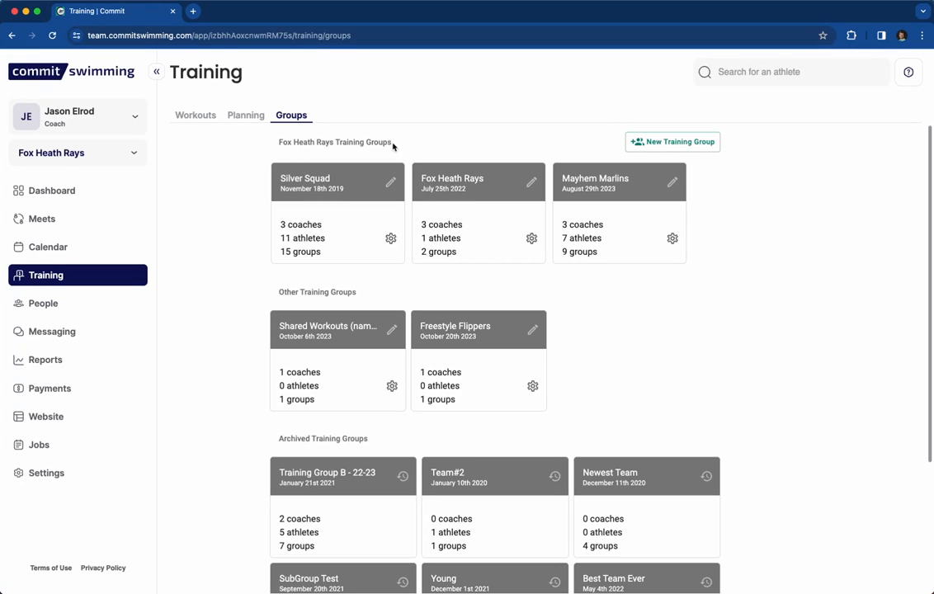
{"action": "left_click_drag", "start_coordinate": [391, 143], "coordinate": [244, 130]}
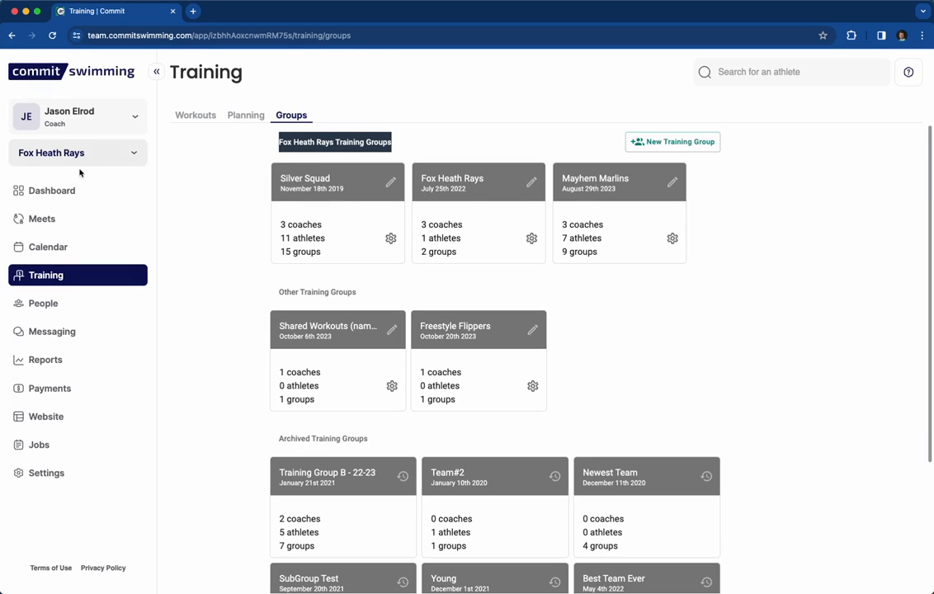
{"action": "left_click", "coordinate": [256, 182]}
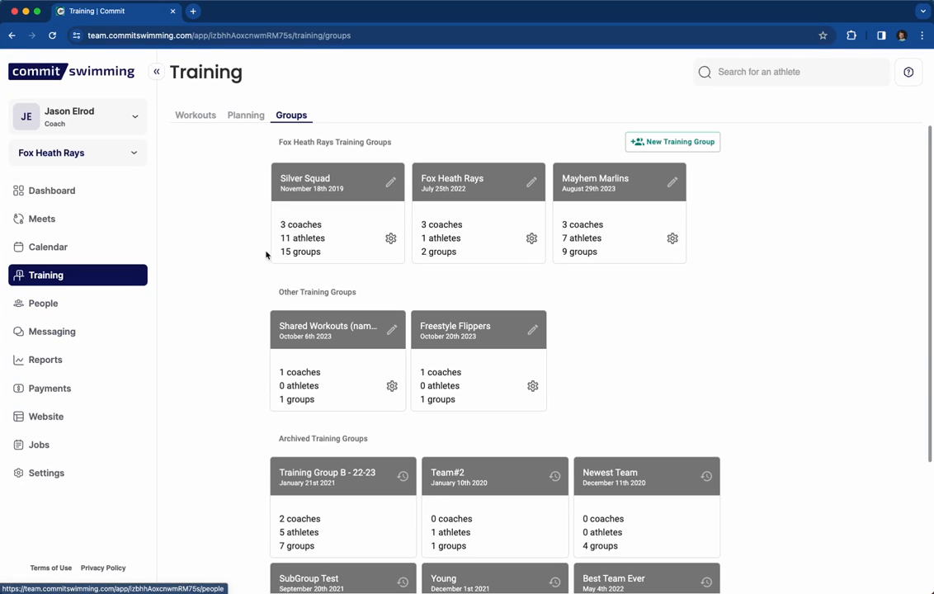
Withdraw the age-group coach's pending invite from Silver Squad and return to all groups.
{"action": "double_click", "coordinate": [289, 224]}
{"action": "left_click_drag", "start_coordinate": [288, 225], "coordinate": [280, 224]}
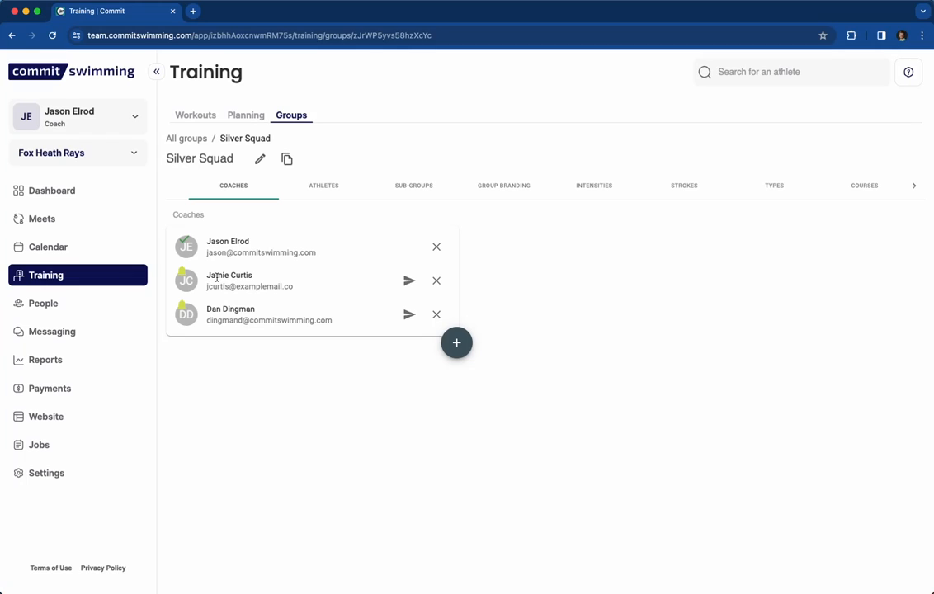
{"action": "left_click", "coordinate": [436, 280]}
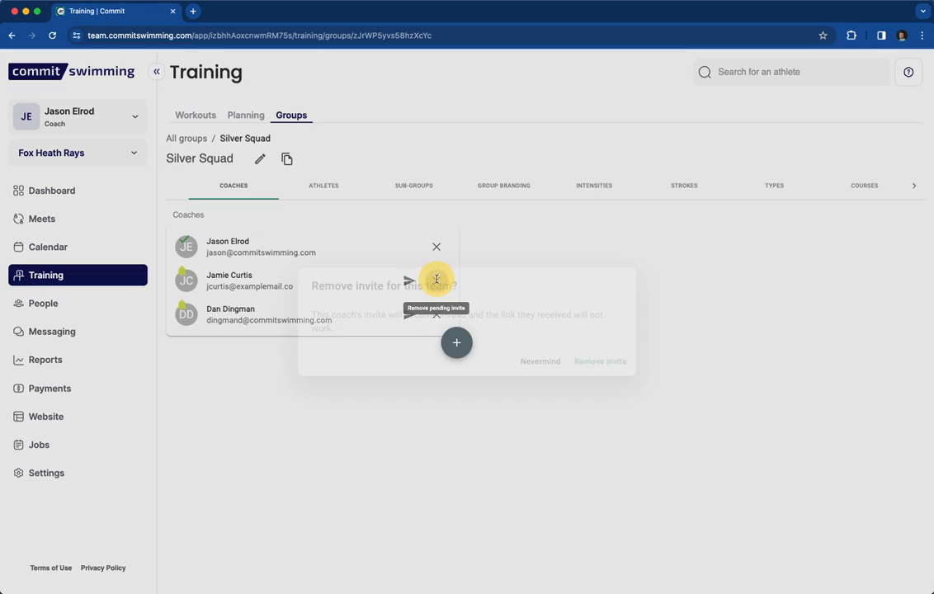
{"action": "left_click", "coordinate": [597, 363]}
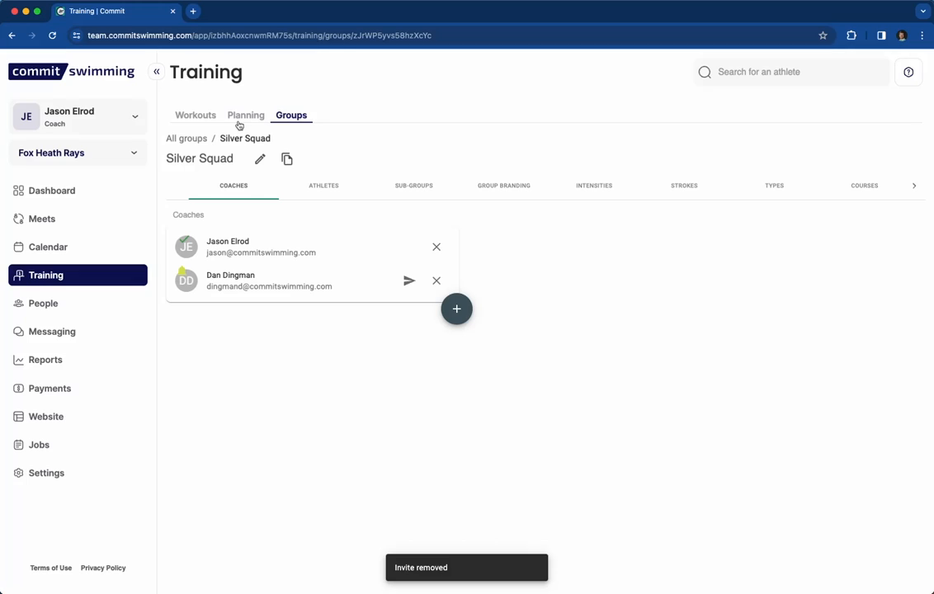
{"action": "left_click", "coordinate": [283, 115]}
{"action": "left_click", "coordinate": [295, 117]}
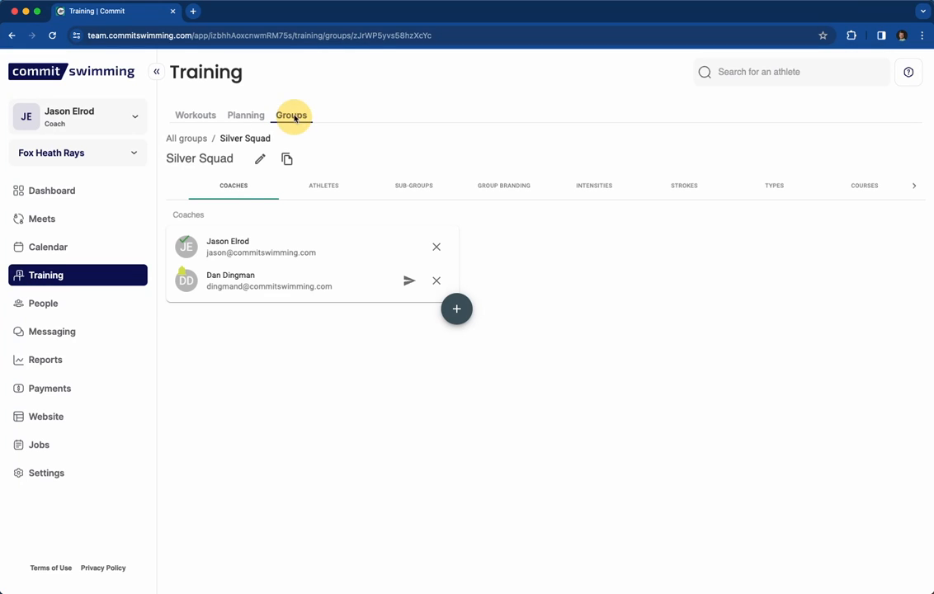
{"action": "left_click", "coordinate": [184, 138]}
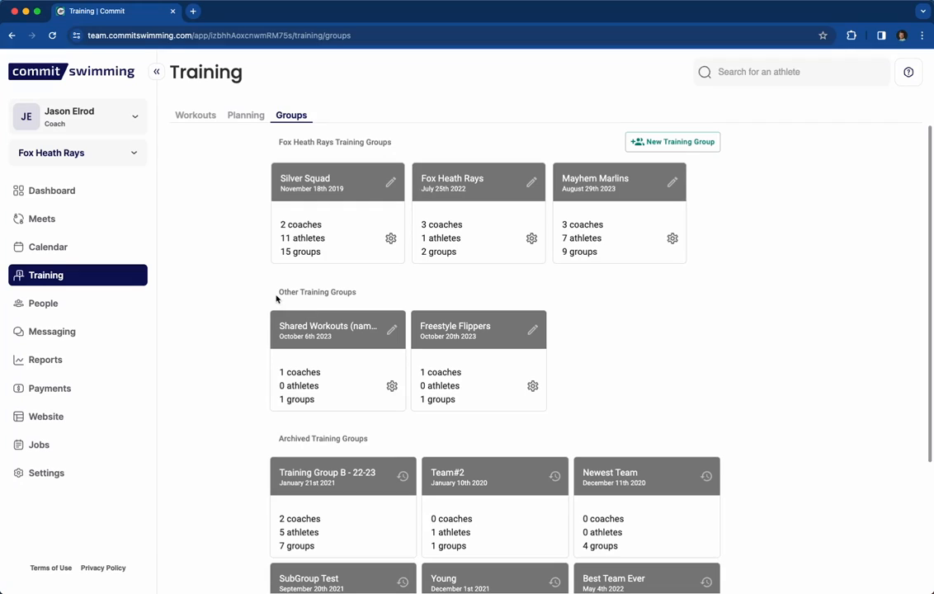
{"action": "left_click_drag", "start_coordinate": [279, 292], "coordinate": [359, 292]}
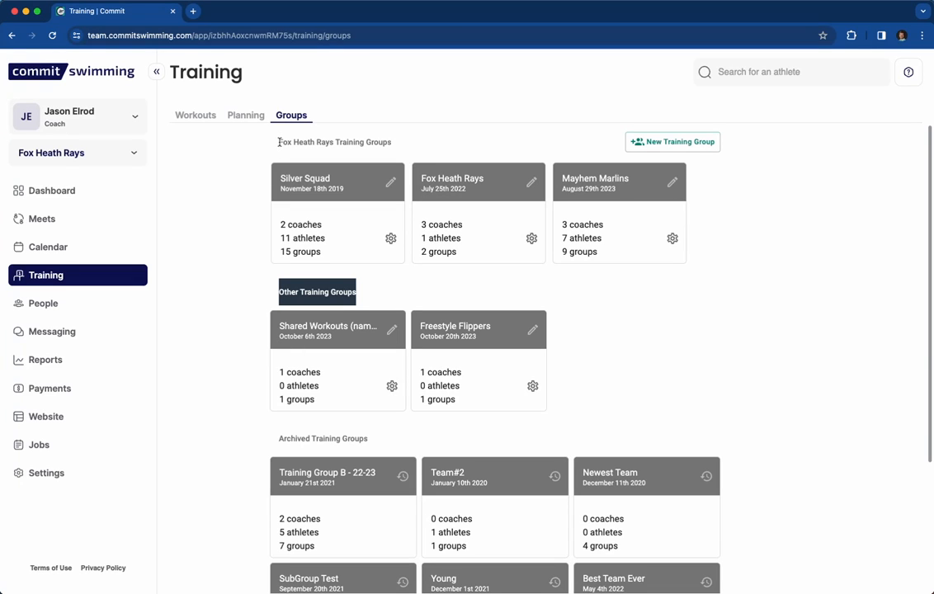
{"action": "left_click_drag", "start_coordinate": [278, 142], "coordinate": [417, 142]}
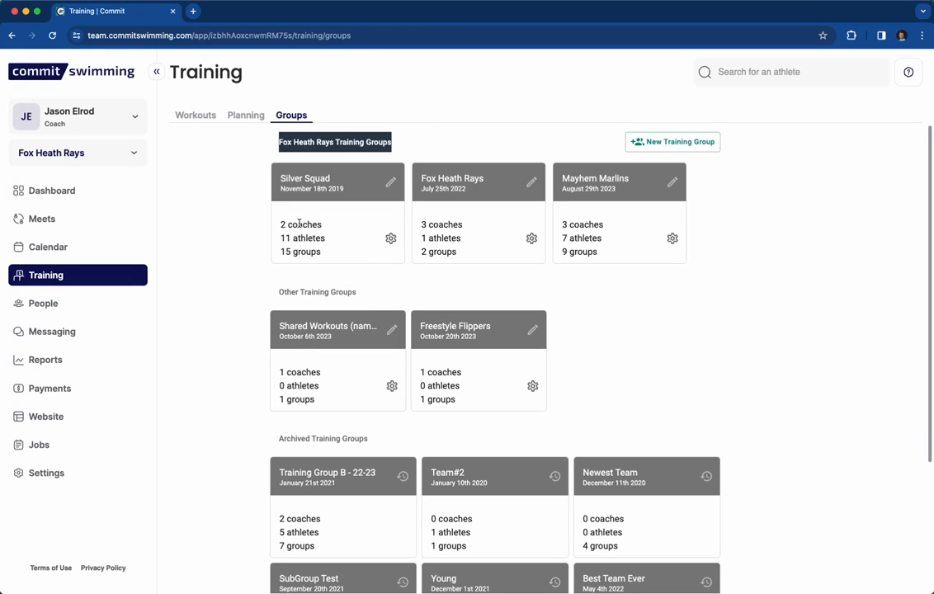
{"action": "left_click_drag", "start_coordinate": [280, 145], "coordinate": [396, 151]}
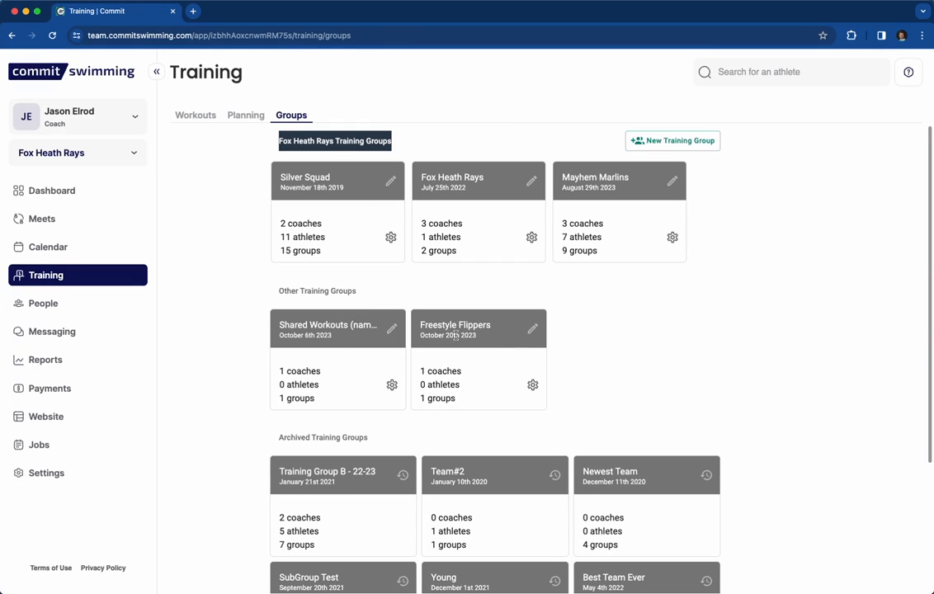
{"action": "left_click_drag", "start_coordinate": [377, 439], "coordinate": [278, 442]}
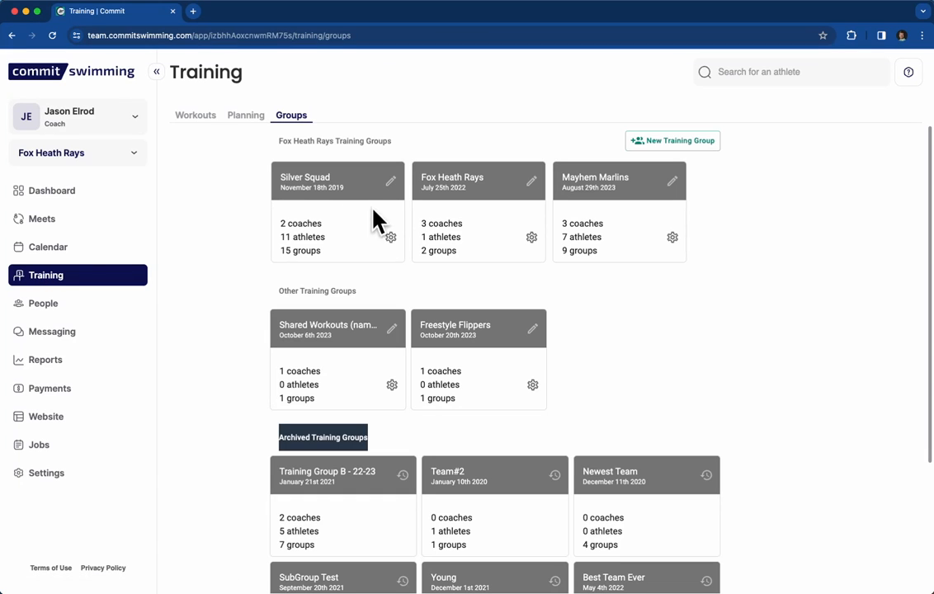
{"action": "scroll", "coordinate": [330, 237], "scroll_direction": "down", "scroll_amount": 1}
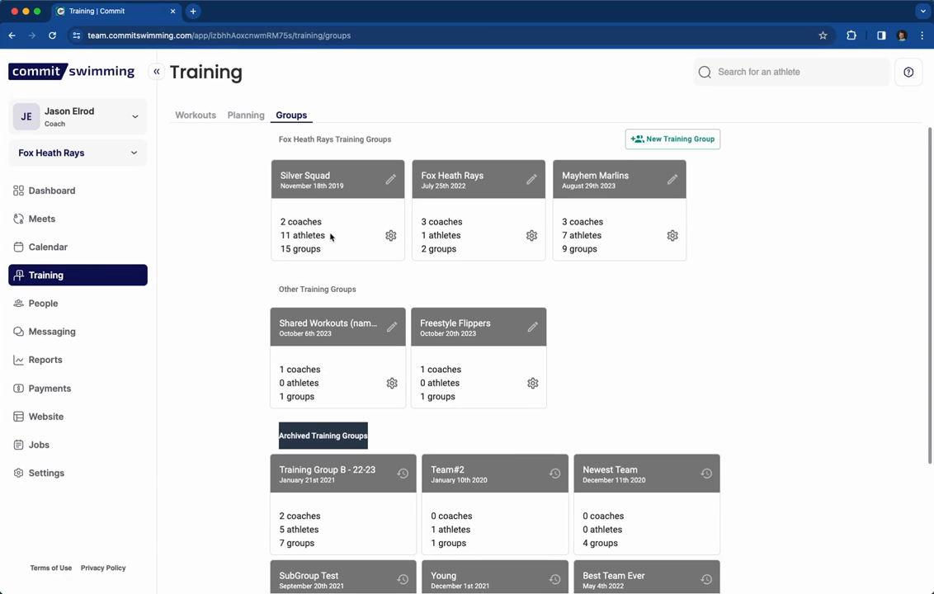
{"action": "scroll", "coordinate": [329, 236], "scroll_direction": "up", "scroll_amount": 1}
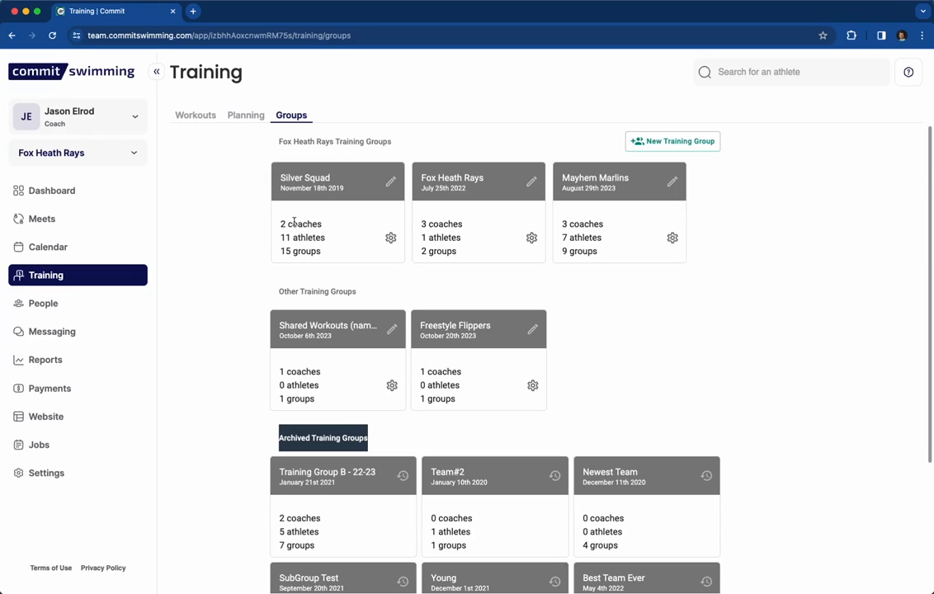
Re-invite the age-group coach to Silver Squad by e-mail from the group's settings.
{"action": "left_click", "coordinate": [389, 182]}
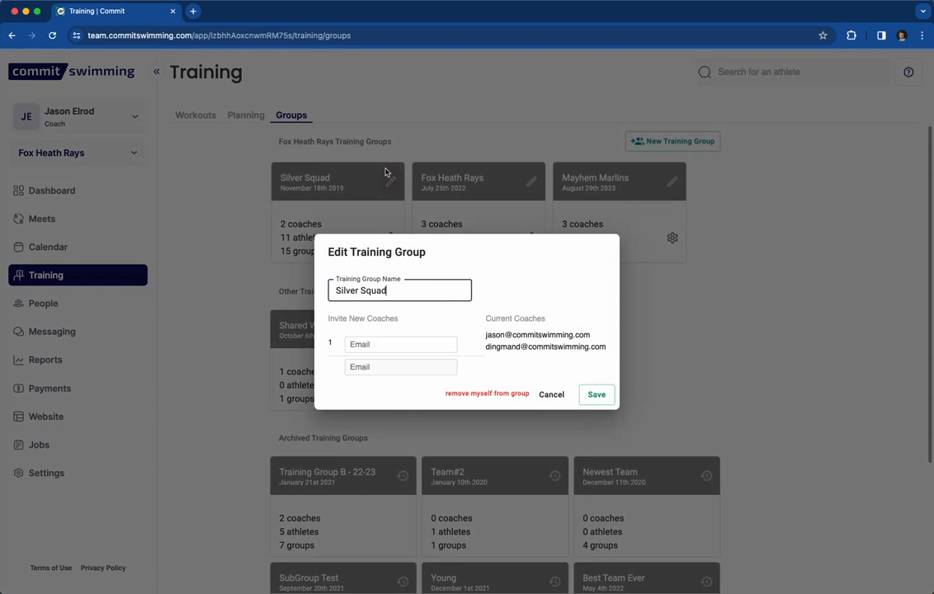
{"action": "left_click", "coordinate": [371, 345]}
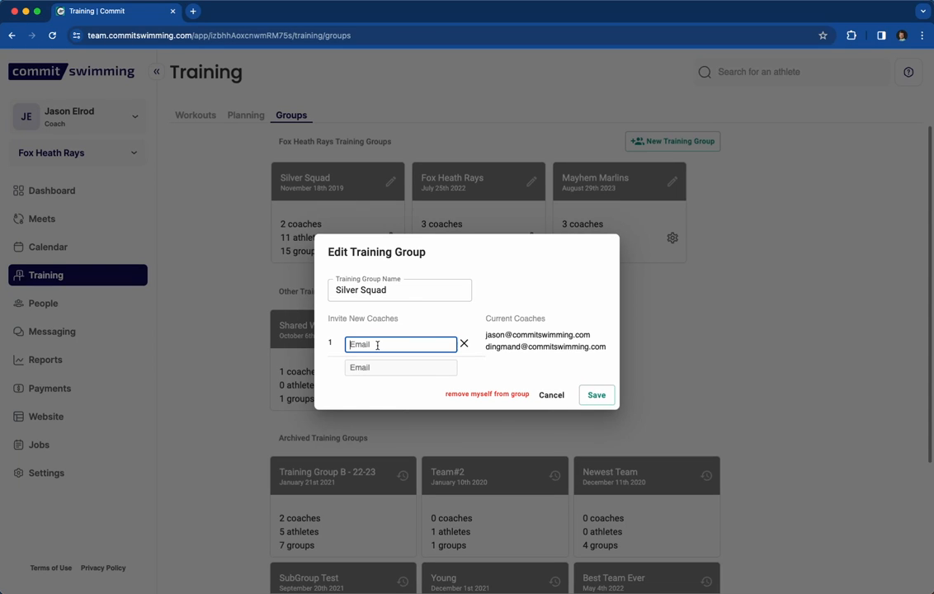
{"action": "left_click", "coordinate": [552, 396]}
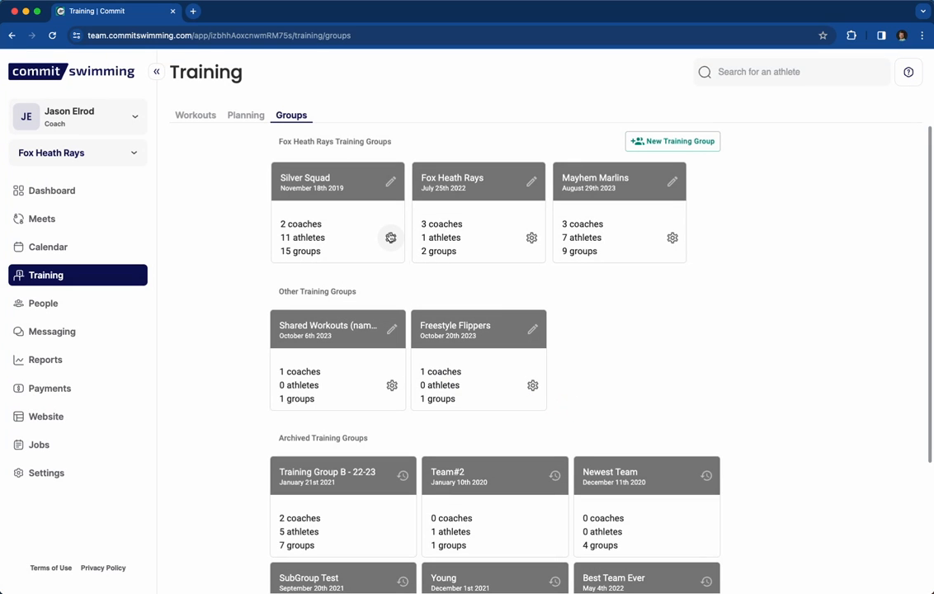
{"action": "left_click", "coordinate": [390, 238]}
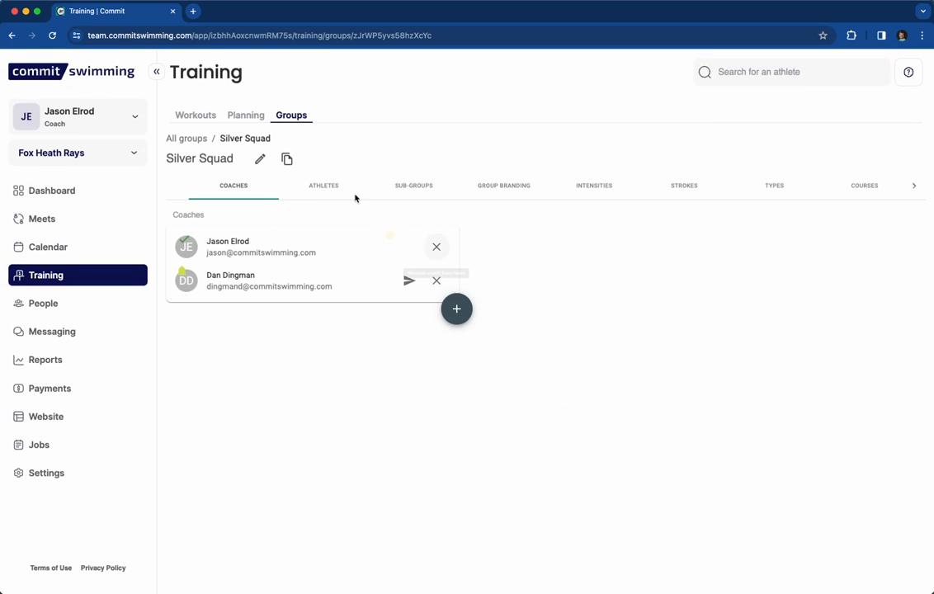
{"action": "left_click", "coordinate": [457, 310]}
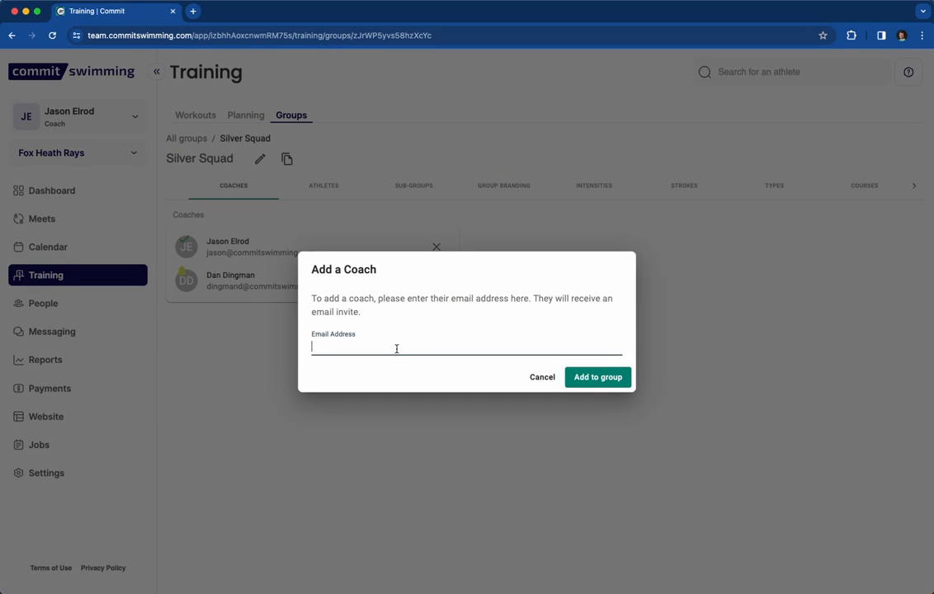
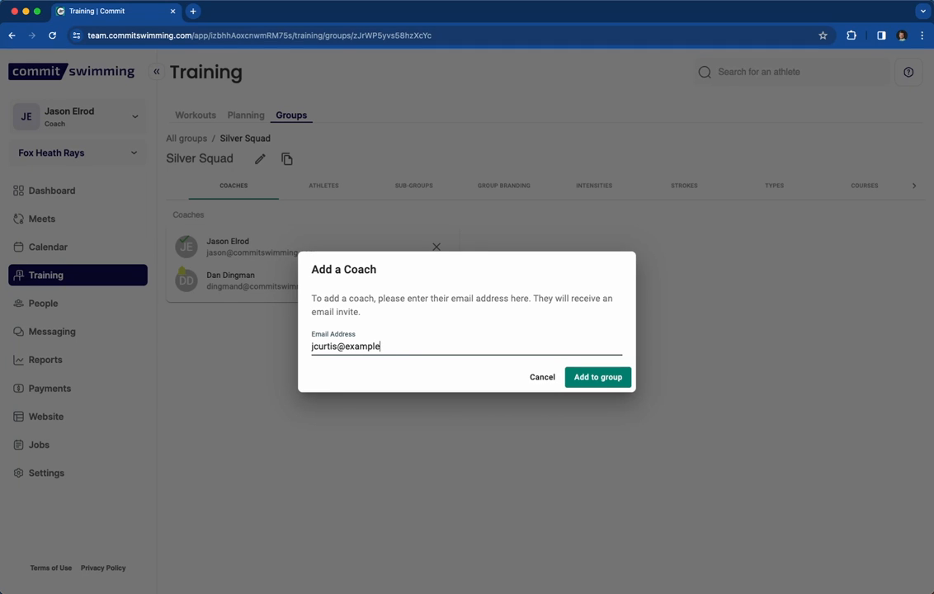
{"action": "left_click", "coordinate": [598, 376]}
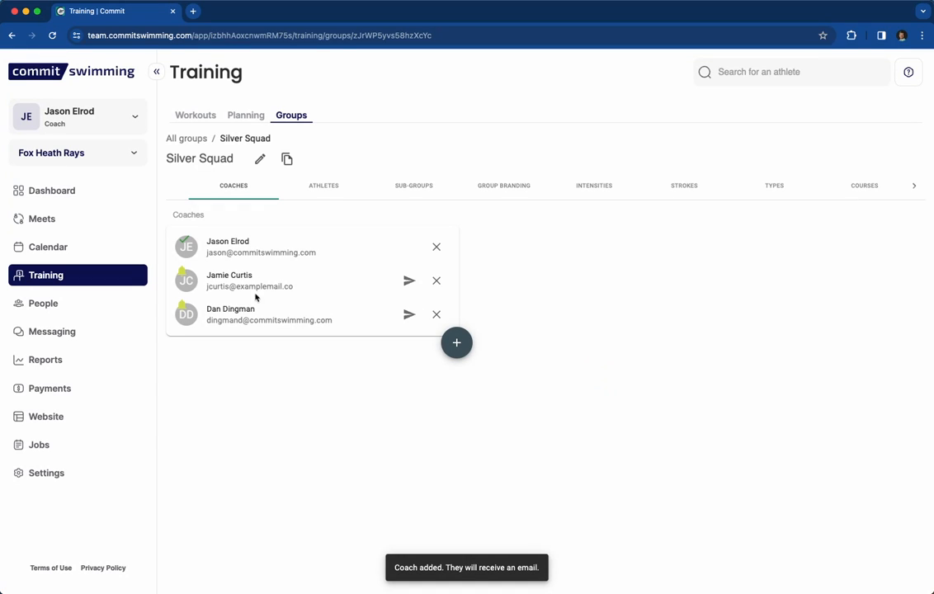